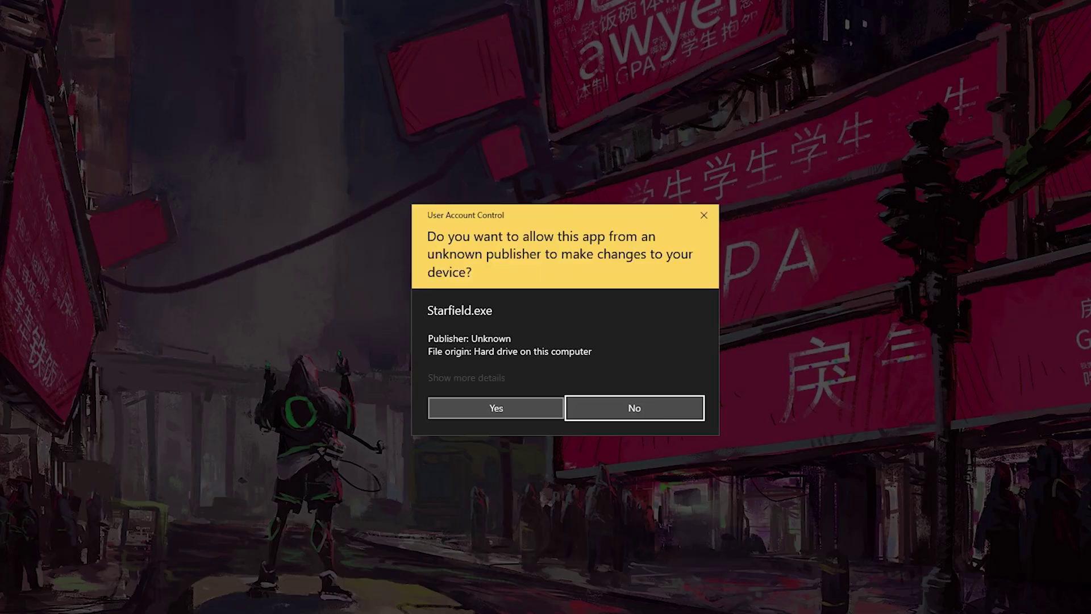
- Allow Starfield administrator rights and dismiss the graphics card error message
click(550, 408)
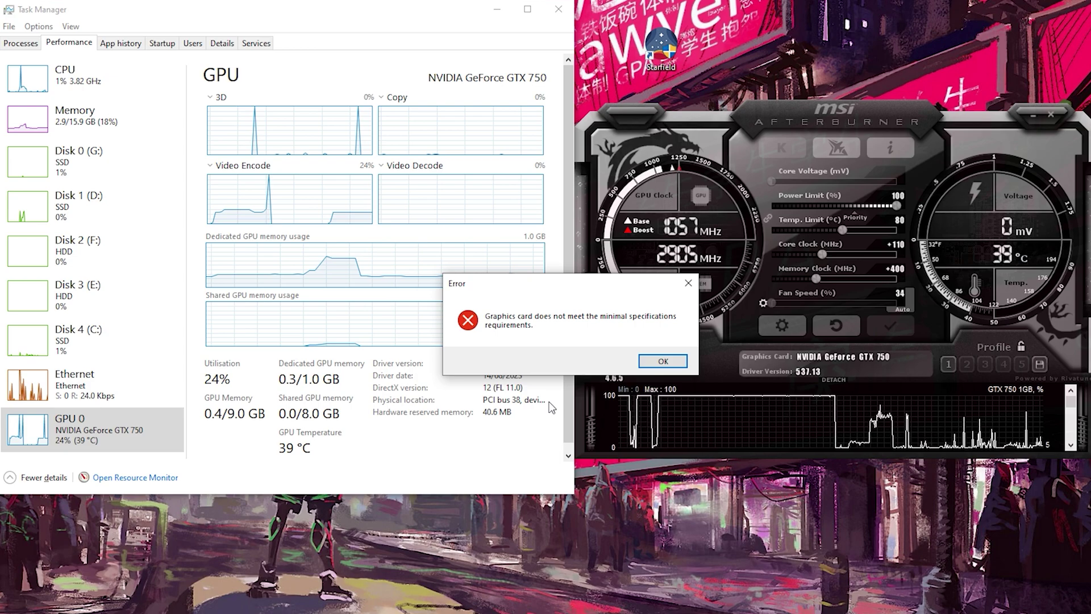
mouse_move(594, 287)
mouse_down()
mouse_move(639, 150)
mouse_move(607, 182)
mouse_up()
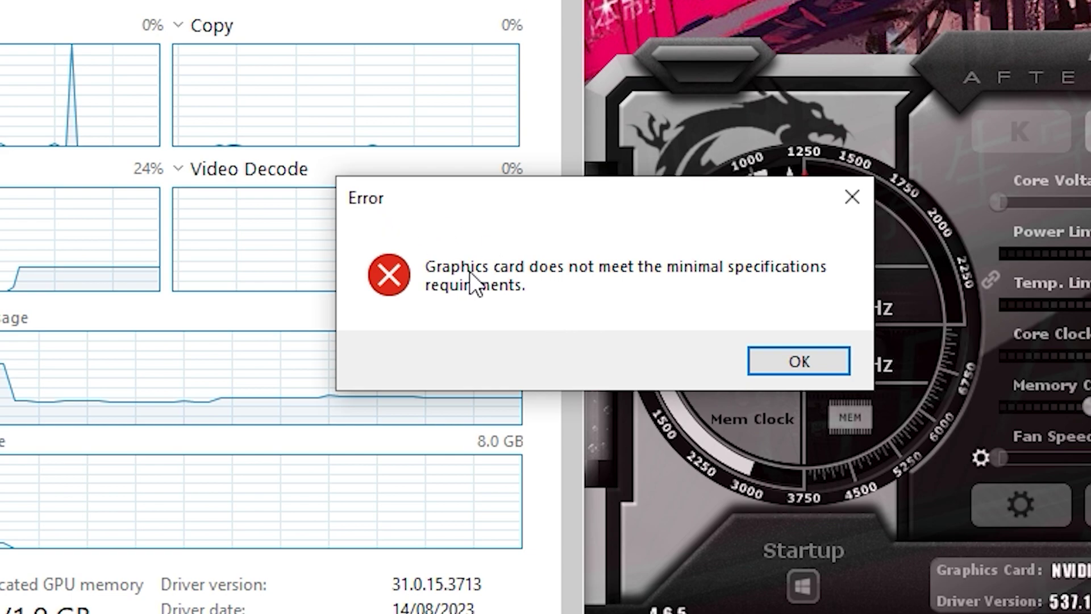
click(797, 357)
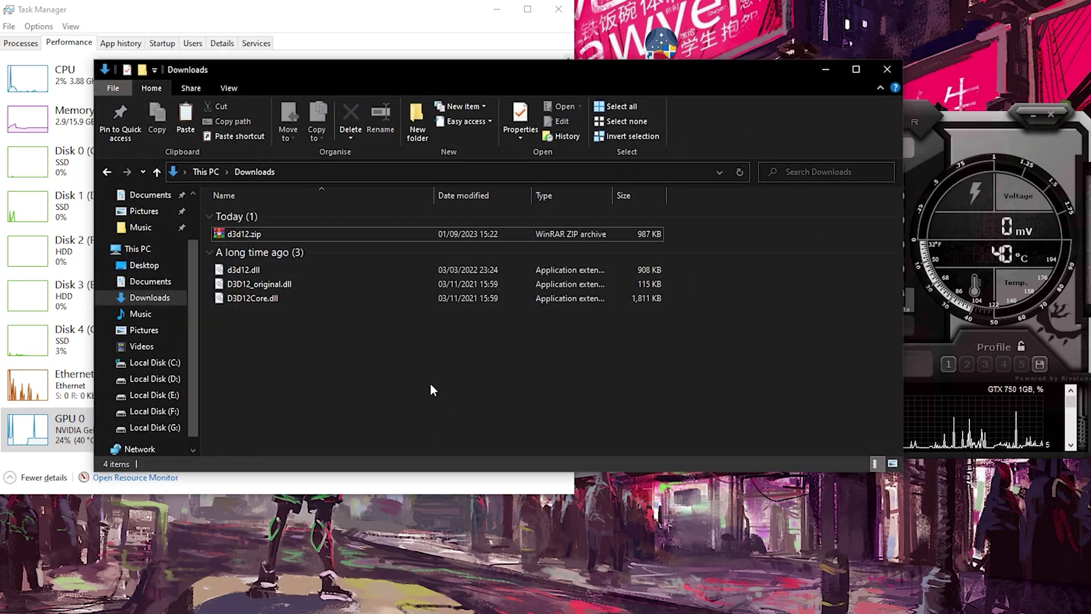
- Extract d3d12.zip into Downloads and copy its three DLL files
drag(431, 389, 261, 274)
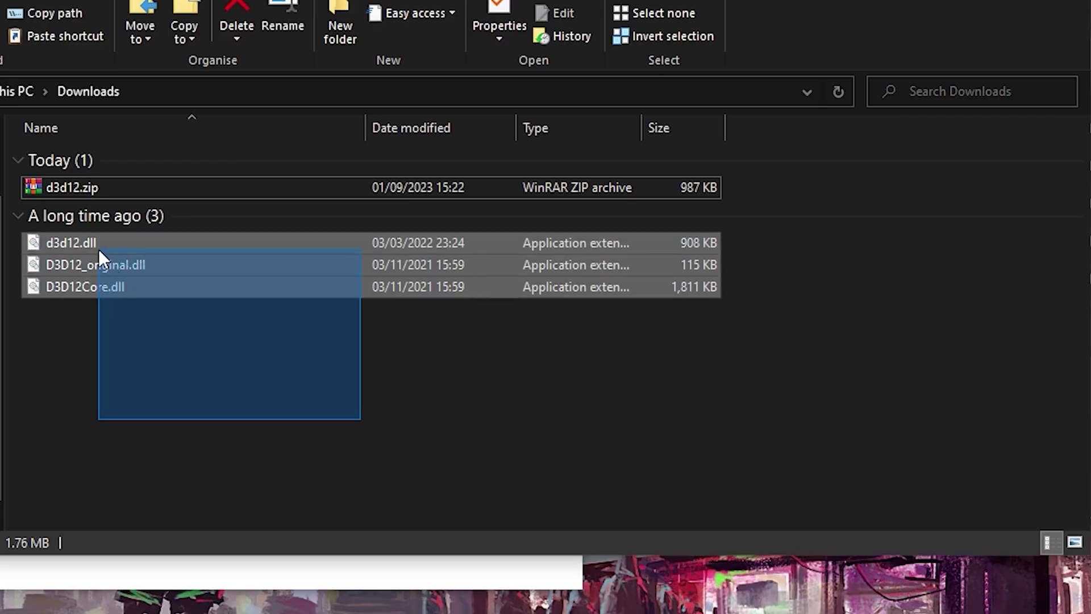
mouse_move(71, 188)
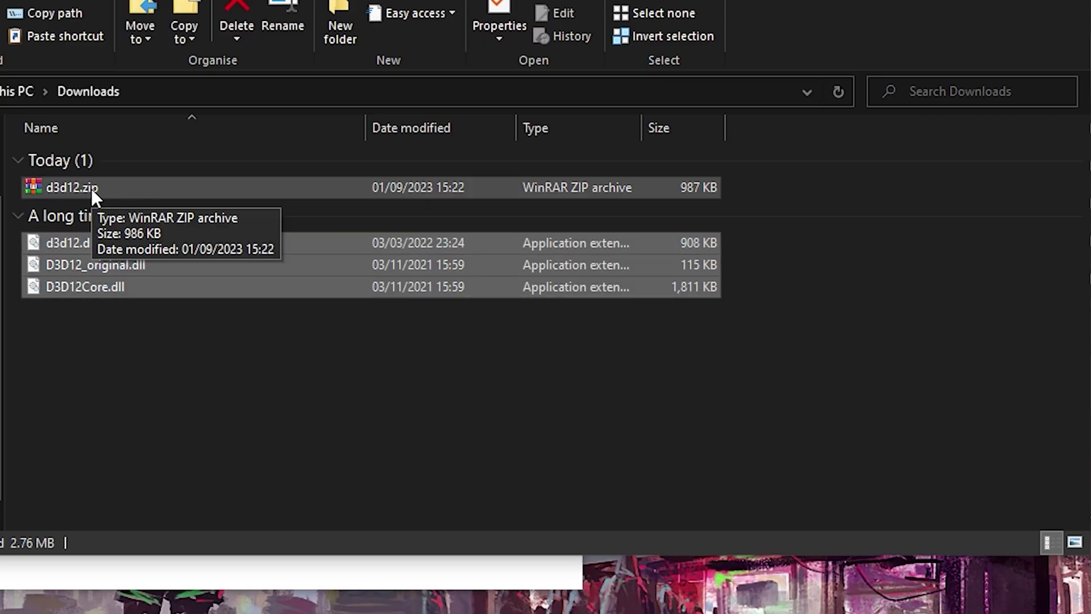
right_click(91, 188)
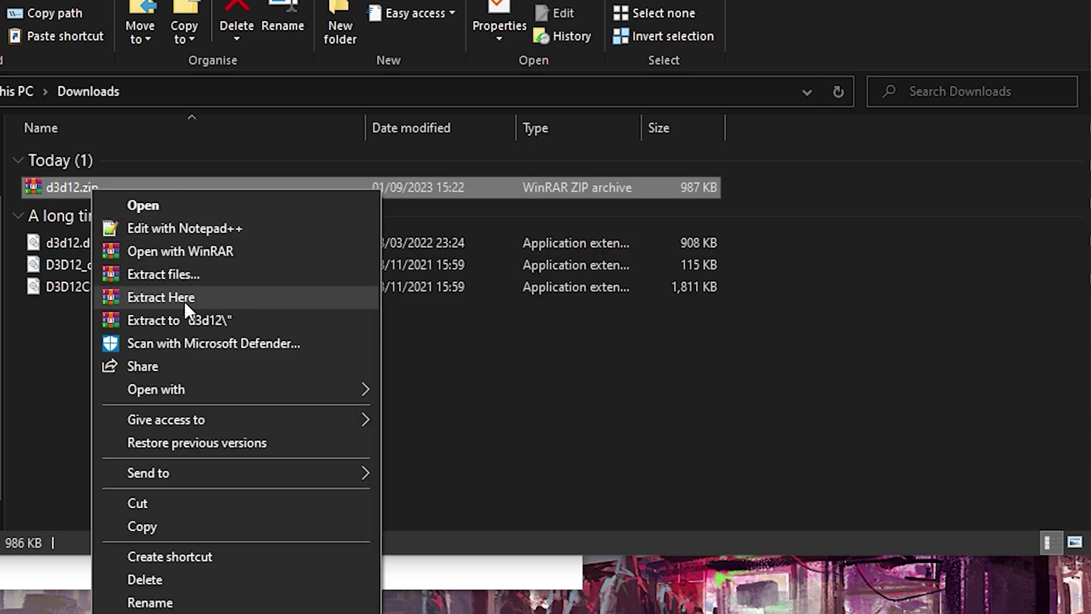
click(695, 379)
drag(260, 354, 76, 244)
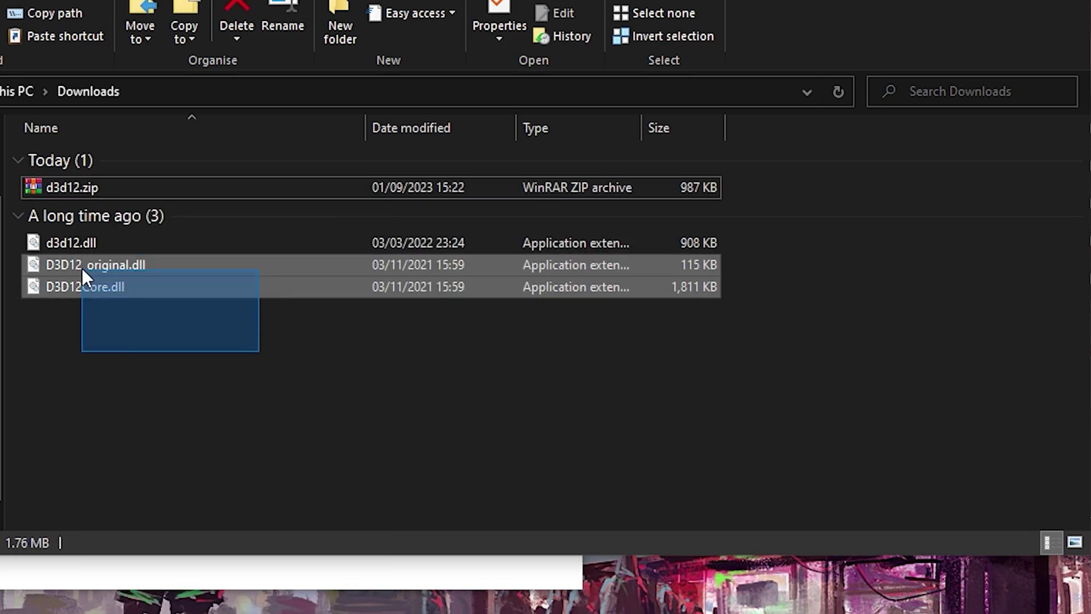
right_click(77, 244)
click(132, 509)
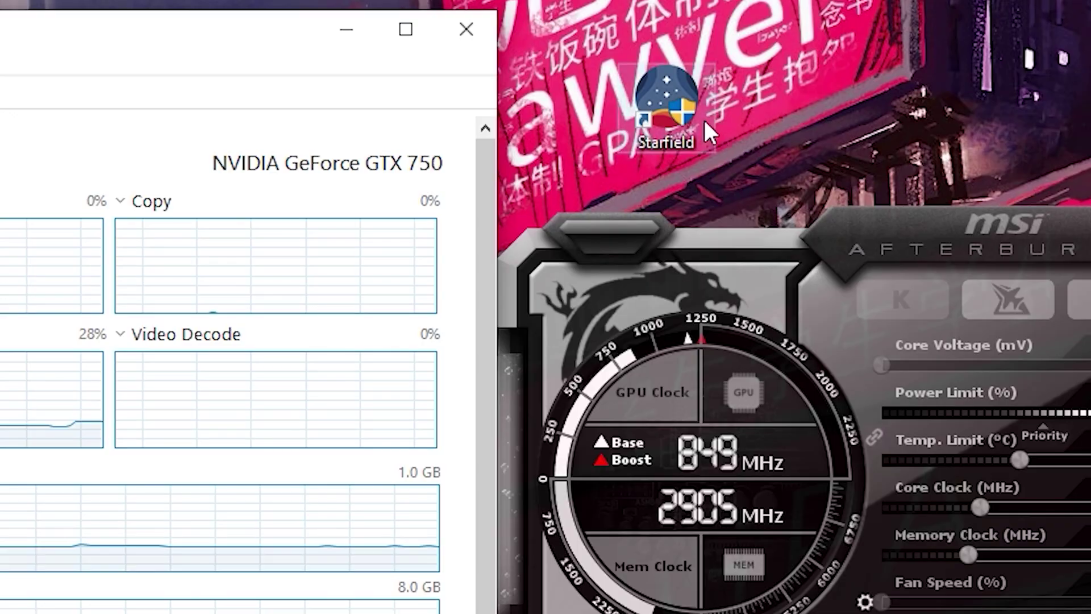
- Paste the three DLL files into the Starfield game folder, found via the shortcut's file location
right_click(704, 121)
click(759, 162)
right_click(716, 304)
click(751, 399)
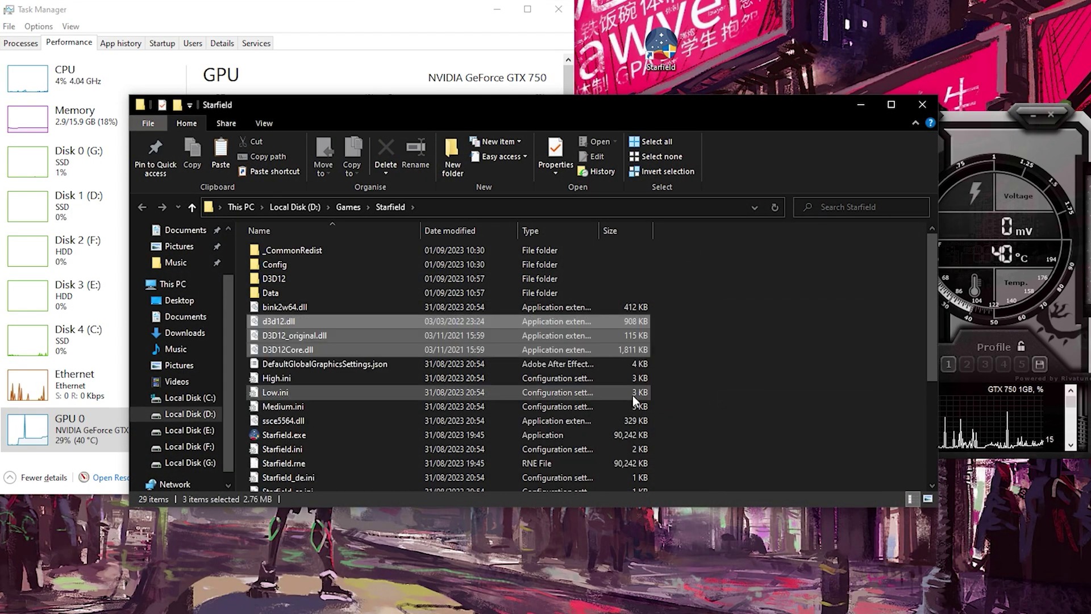
- Launch Starfield.exe with administrator rights and move the game folder window out of view
double_click(402, 438)
click(496, 408)
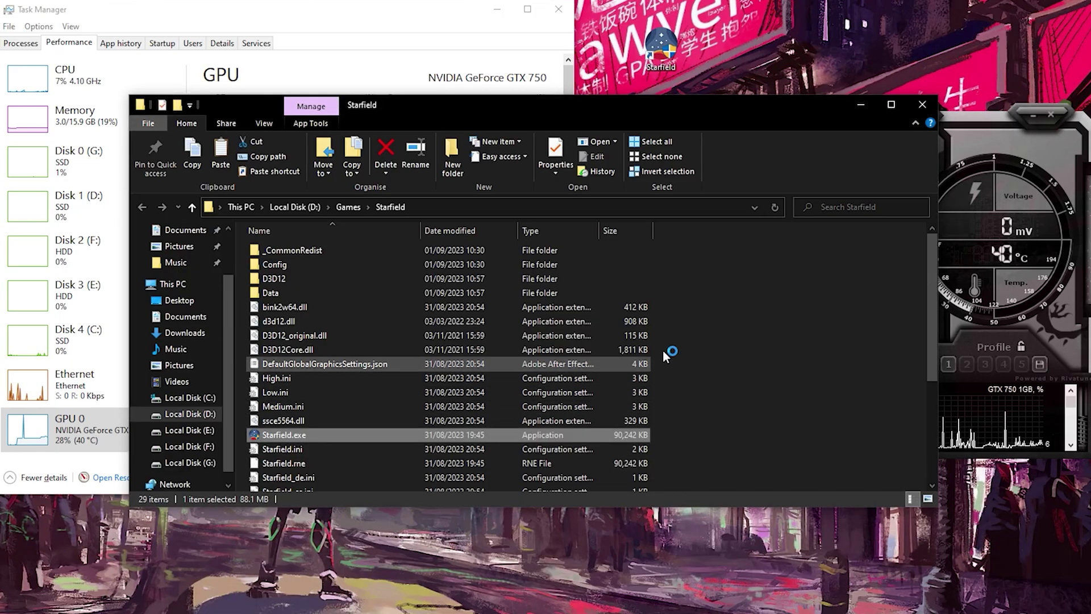
click(863, 104)
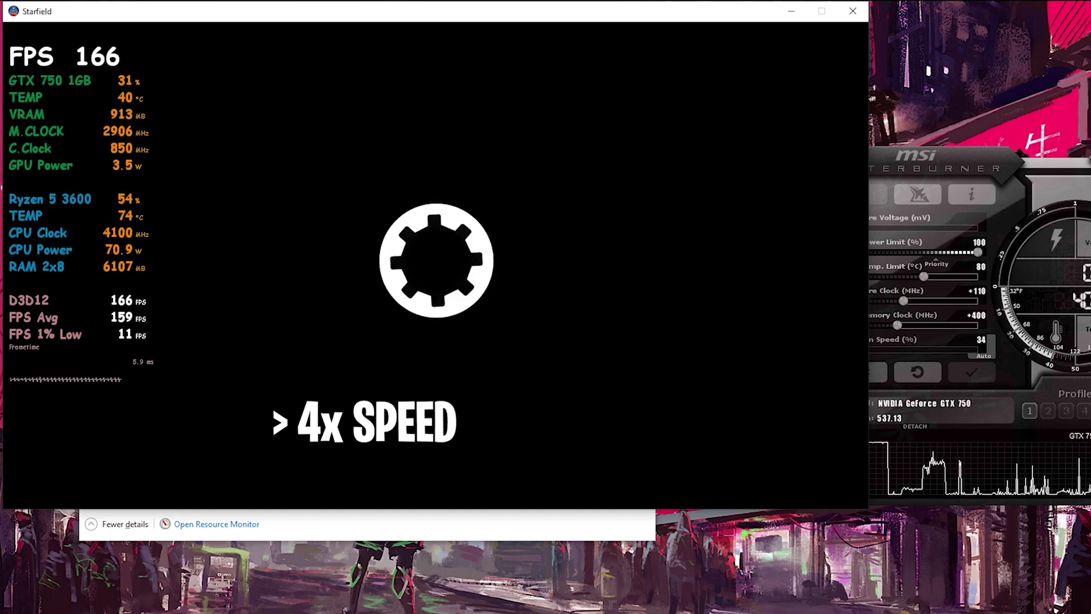
- Skip the intro and title screen with Space and Enter, then load the second saved game
key(space)
key(Return)
click(299, 243)
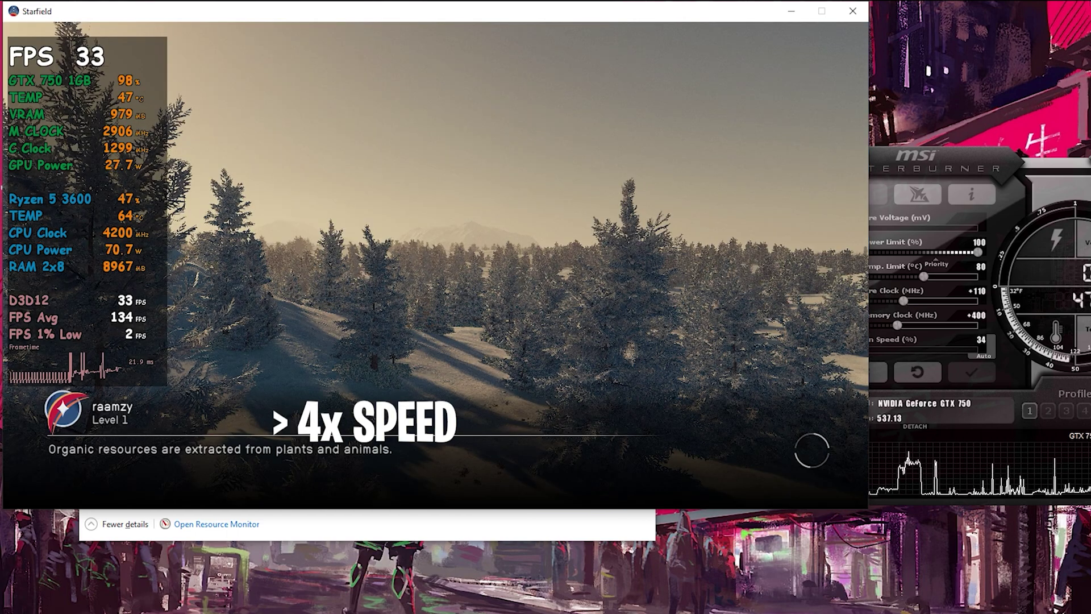